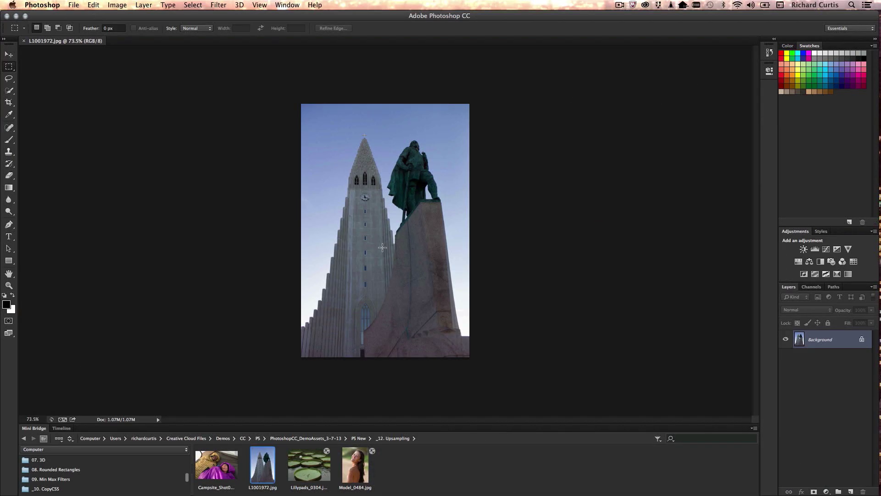
# - Open the image size settings for the church photo and set the resampling method to Bicubic Smoother (enlargement)
pyautogui.scroll(3, 382, 248)
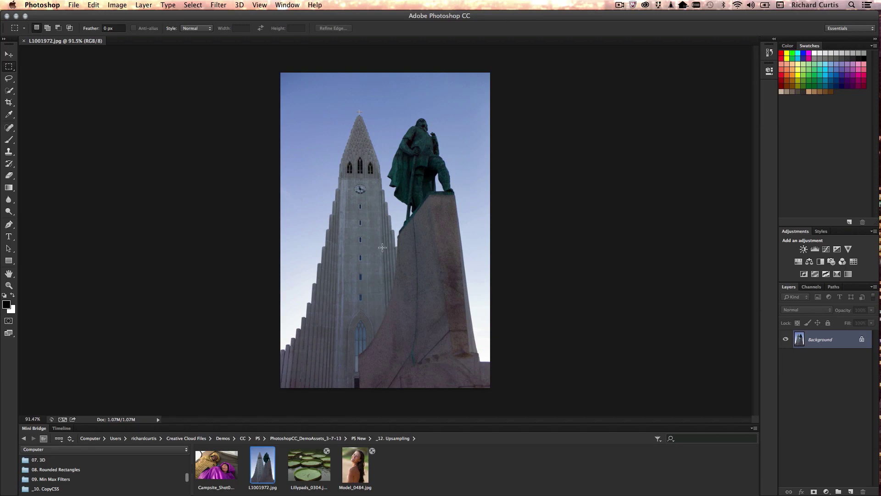
pyautogui.scroll(1, 382, 247)
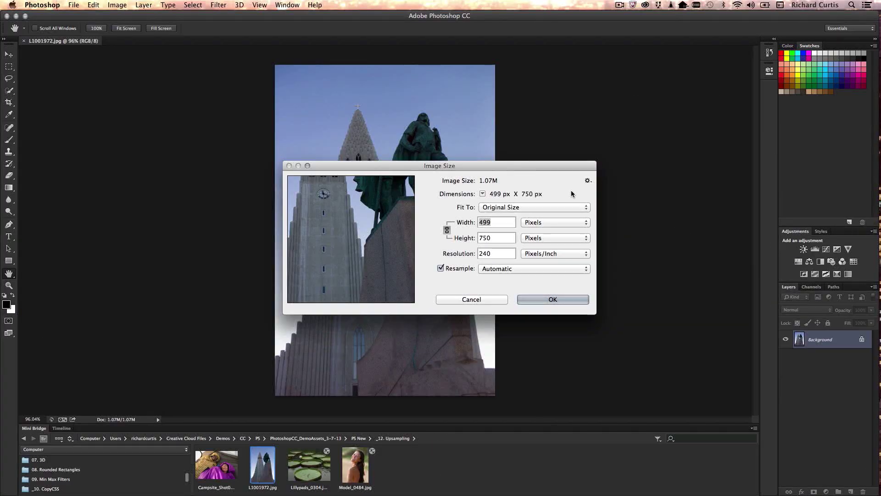
pyautogui.click(581, 270)
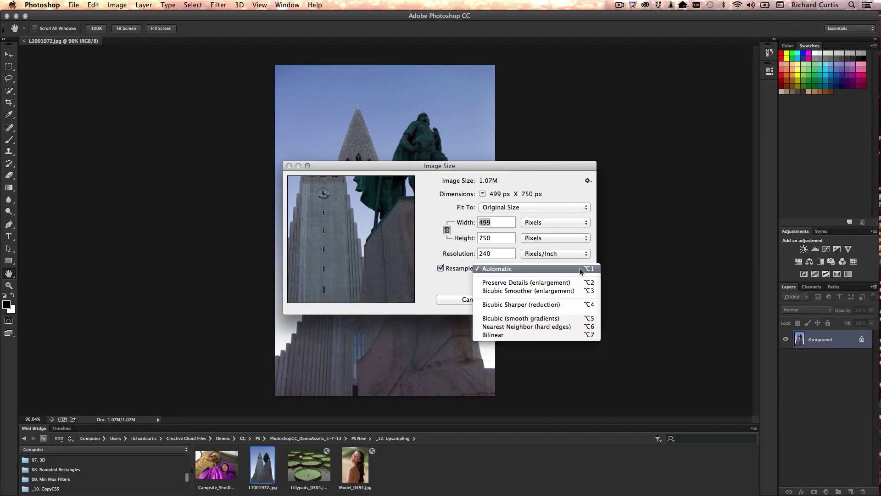
pyautogui.click(575, 292)
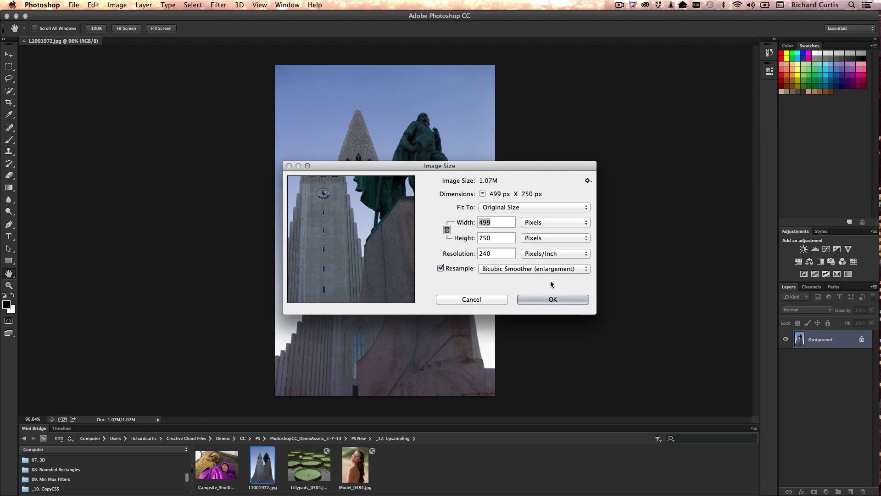
# - Set the image width and height to 300 percent, and inspect the clock and spire in the resize preview
pyautogui.click(582, 223)
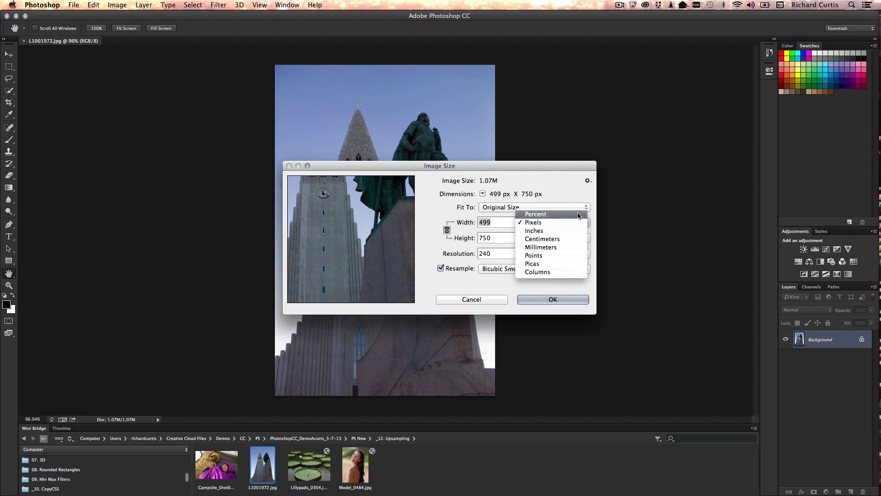
pyautogui.click(576, 214)
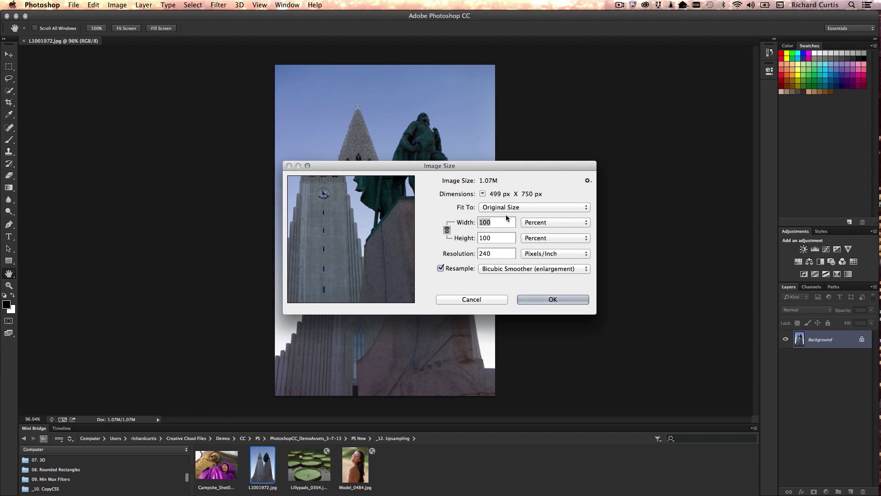
pyautogui.press('super+0')
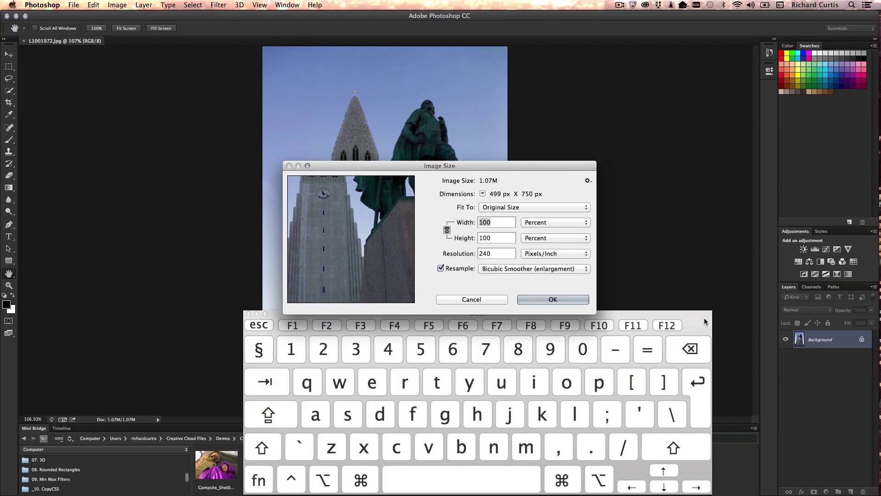
pyautogui.write('300')
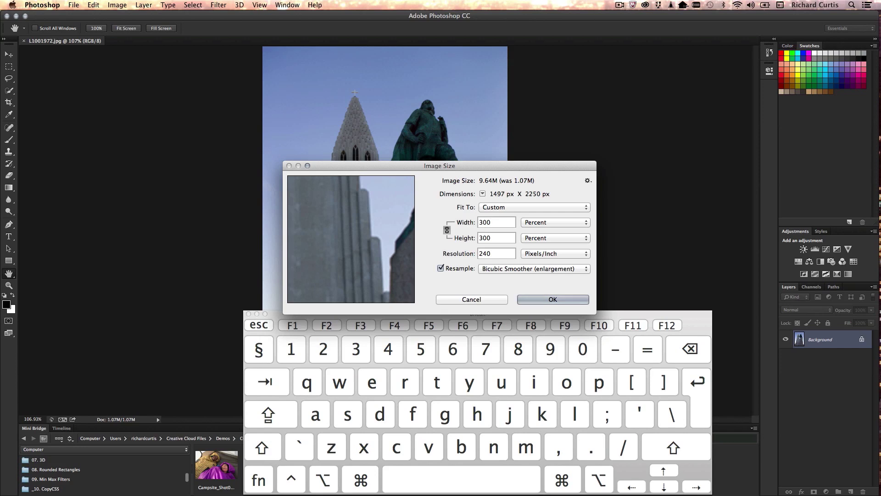
pyautogui.moveTo(306, 212); pyautogui.dragTo(344, 285)
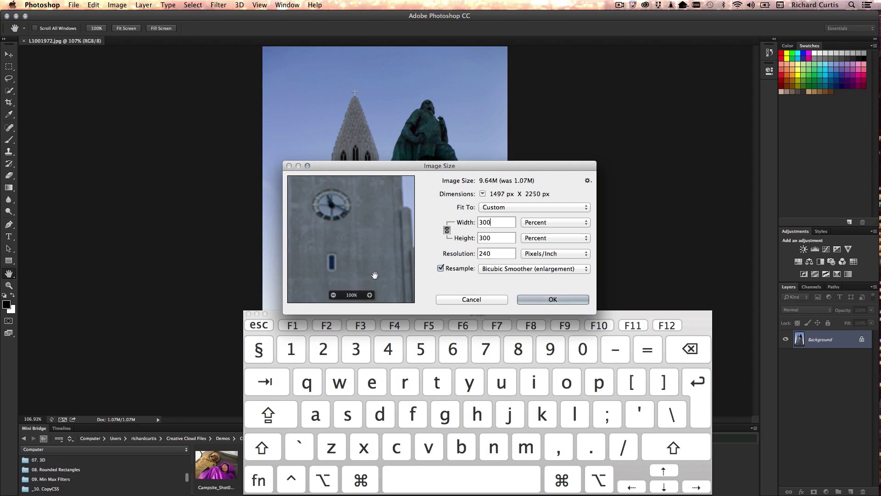
pyautogui.moveTo(327, 206); pyautogui.dragTo(349, 281)
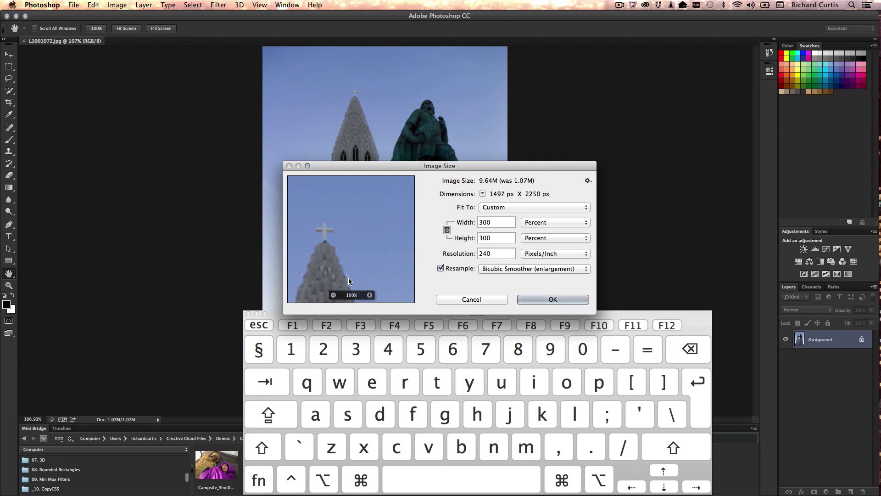
# - Change the resampling to Preserve Details (enlargement), check the spire and statue in the preview, and apply the resize
pyautogui.click(583, 269)
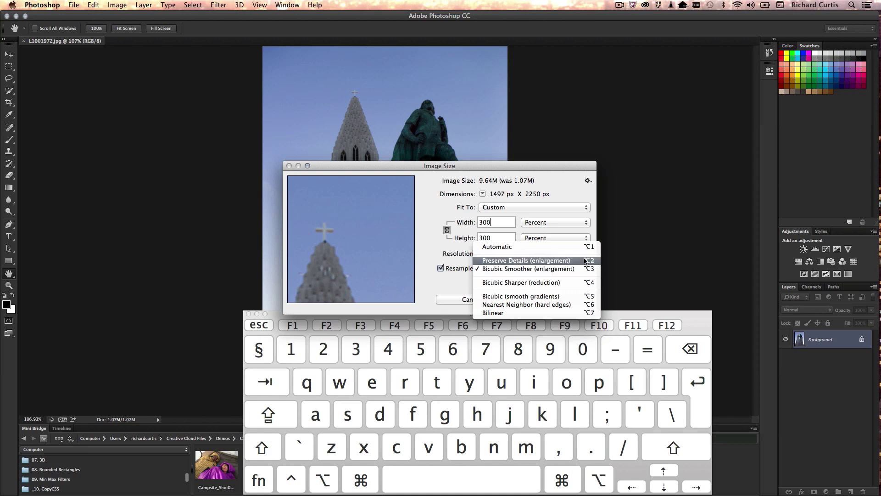
pyautogui.click(585, 261)
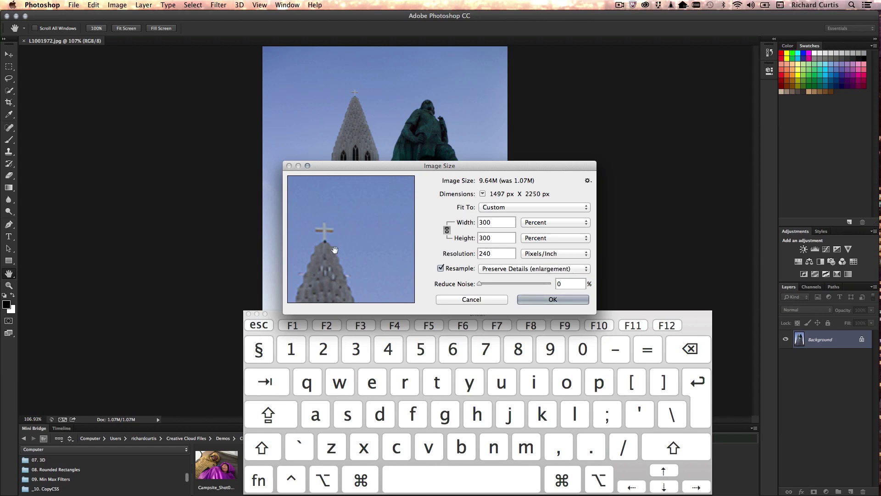
pyautogui.moveTo(335, 250); pyautogui.dragTo(351, 241)
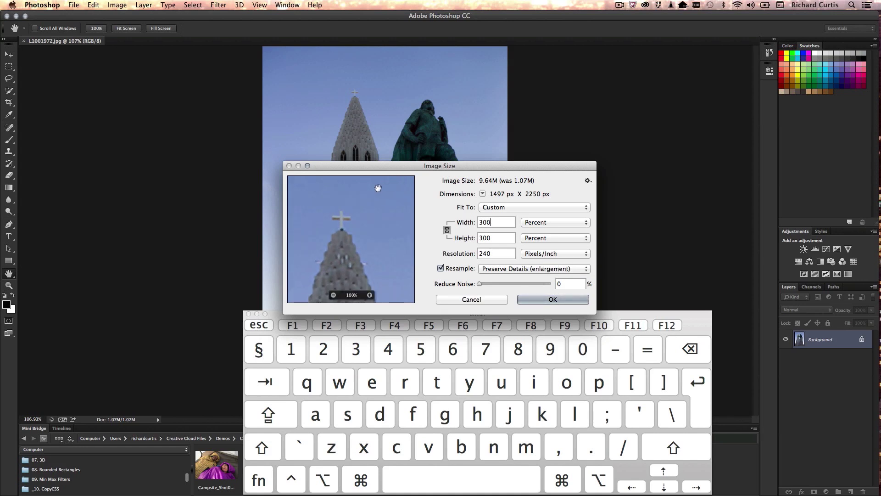
pyautogui.click(427, 133)
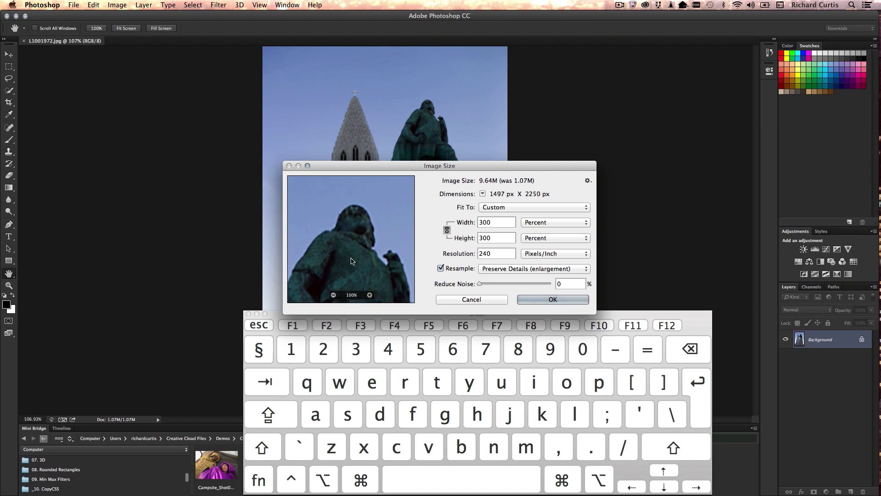
pyautogui.moveTo(351, 261); pyautogui.dragTo(324, 246)
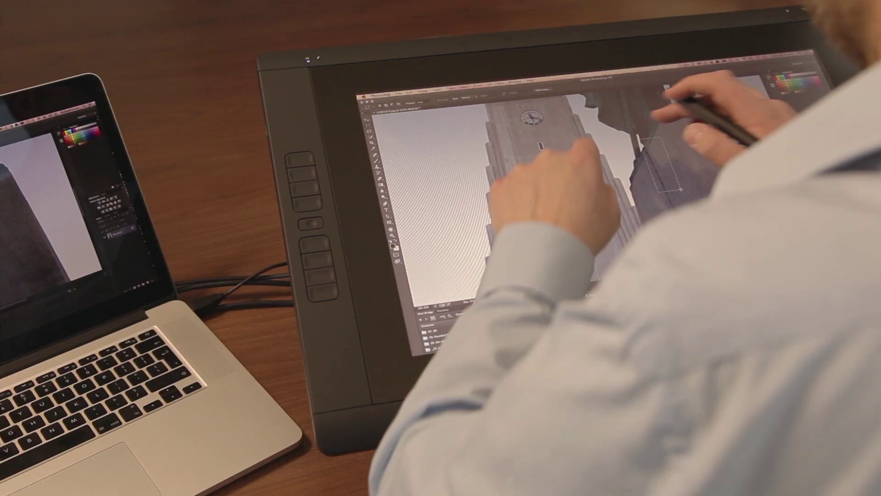
# - Examine the detail of the church tower, statue and stone plinth across the enlarged photo
pyautogui.scroll(-5, 574, 193)
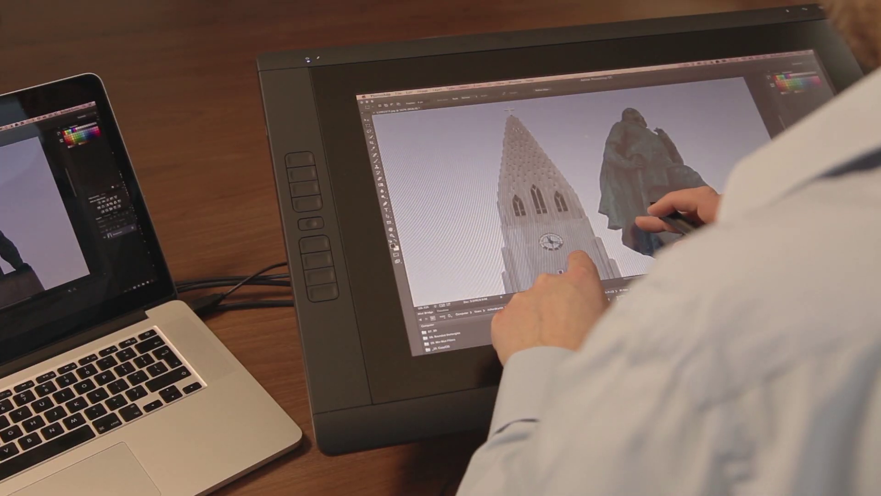
pyautogui.scroll(4, 551, 193)
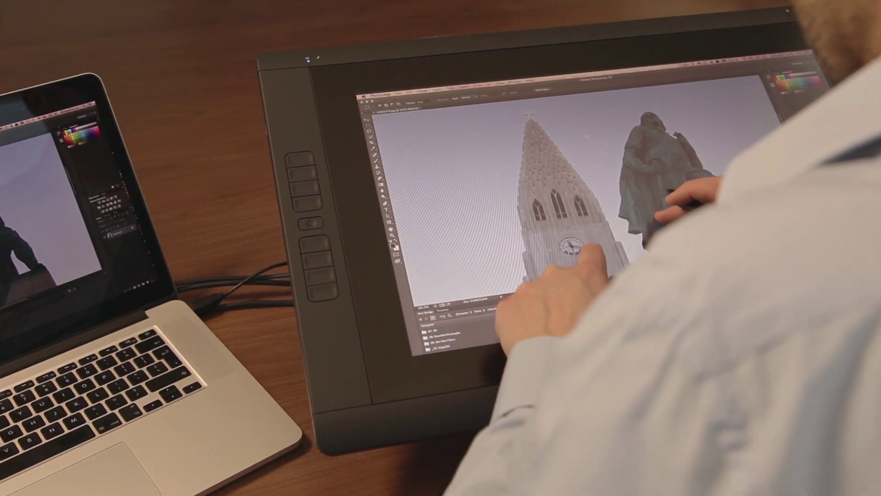
pyautogui.scroll(2, 574, 193)
pyautogui.scroll(-5, 574, 193)
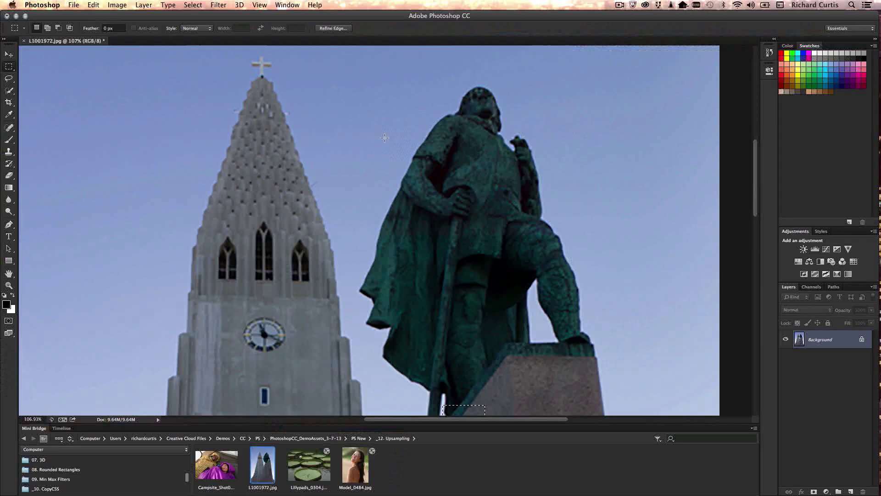
pyautogui.scroll(2, 384, 137)
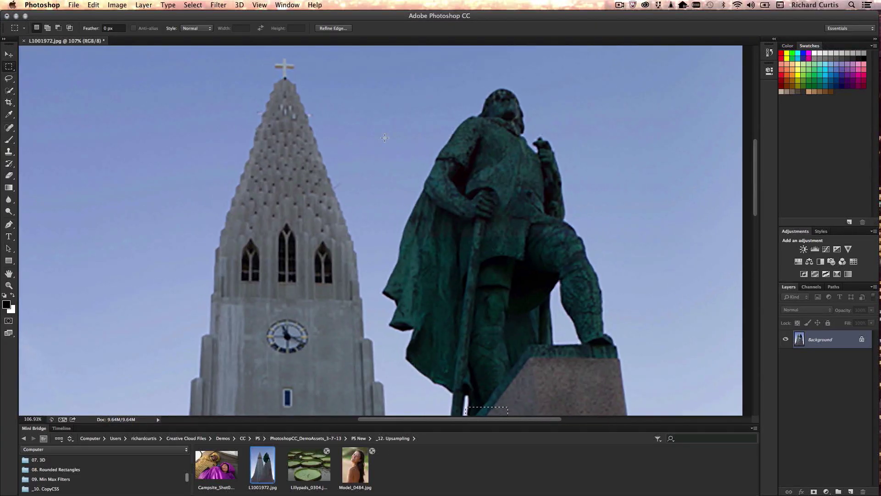
pyautogui.scroll(-3, 385, 138)
pyautogui.hscroll(-3, 384, 138)
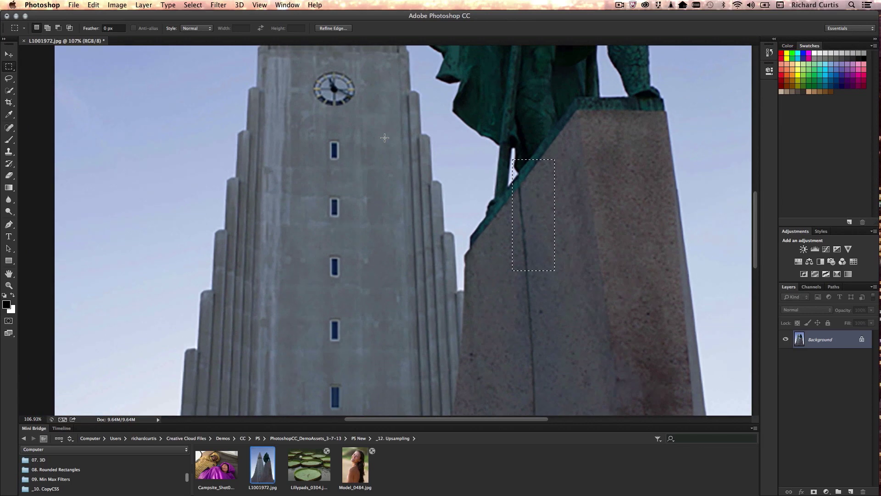
pyautogui.scroll(-3, 384, 138)
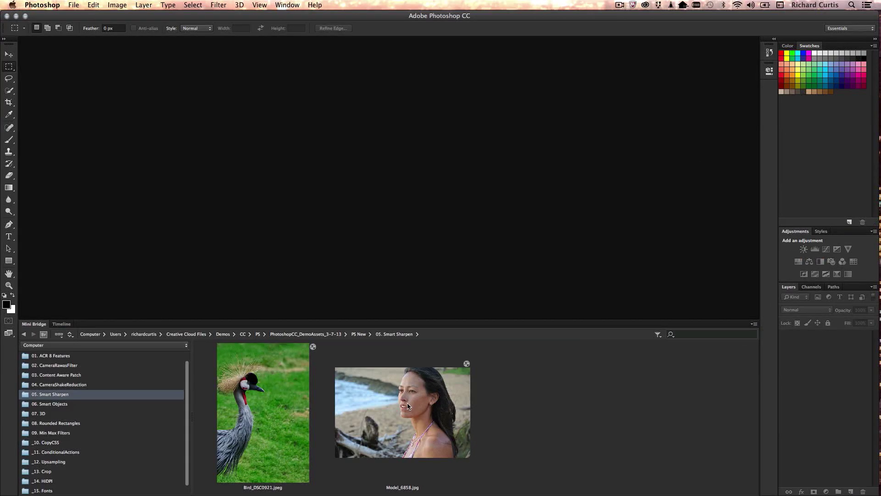
# - Open Model_6858.jpg from the Smart Sharpen folder through Camera Raw without adjustments, and enlarge the canvas area
pyautogui.moveTo(408, 406); pyautogui.dragTo(429, 259)
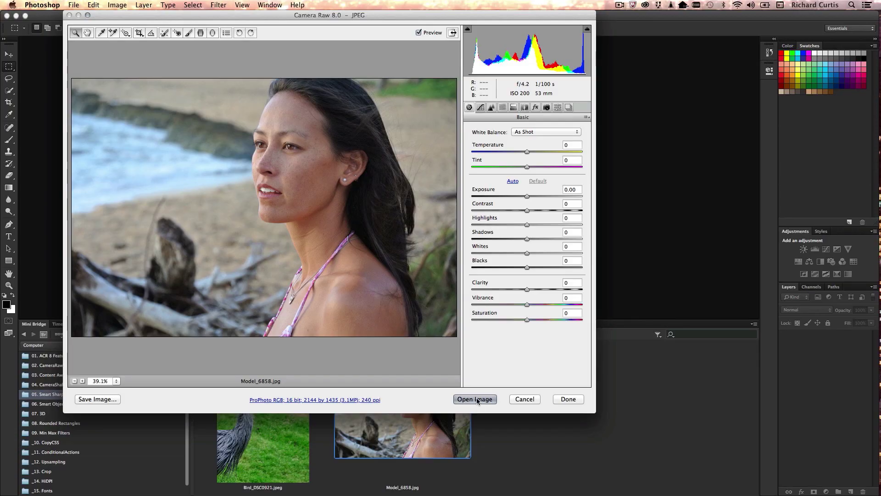
pyautogui.click(475, 399)
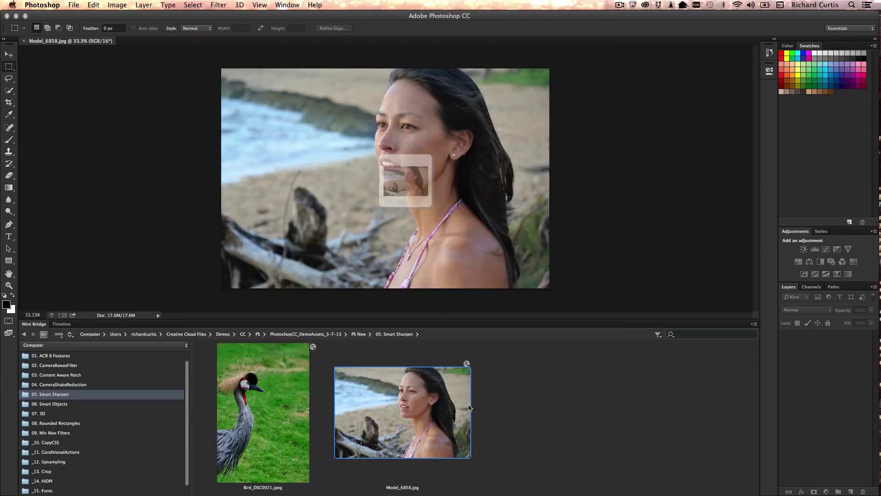
pyautogui.moveTo(559, 324); pyautogui.dragTo(542, 433)
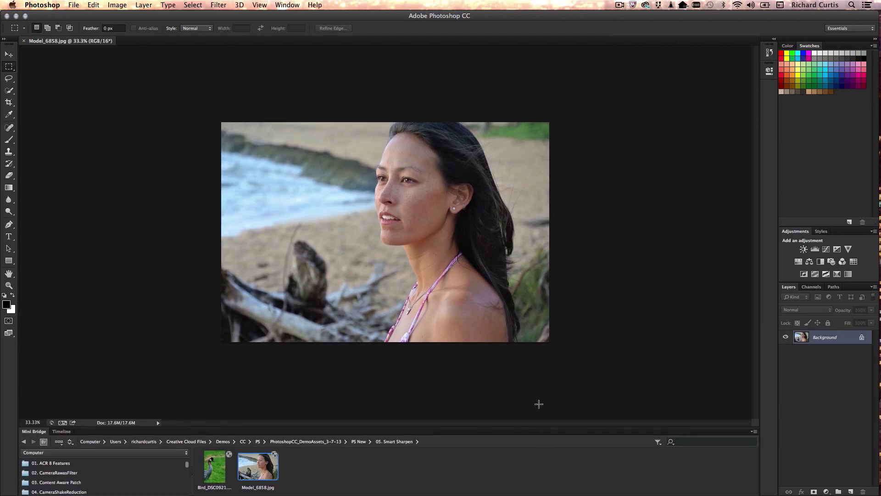
# - Start the Smart Sharpen filter on the portrait and move its dialog clear of the main facial features
pyautogui.scroll(5, 394, 212)
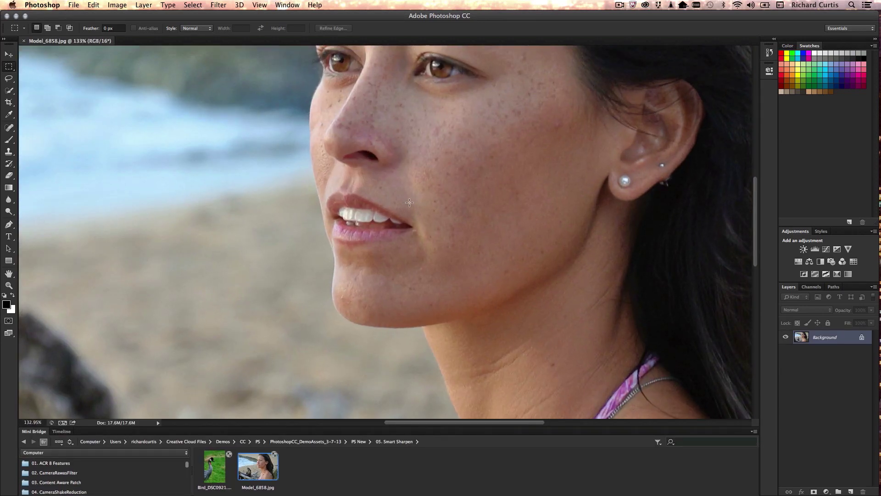
pyautogui.scroll(8, 339, 130)
pyautogui.hscroll(5, 339, 130)
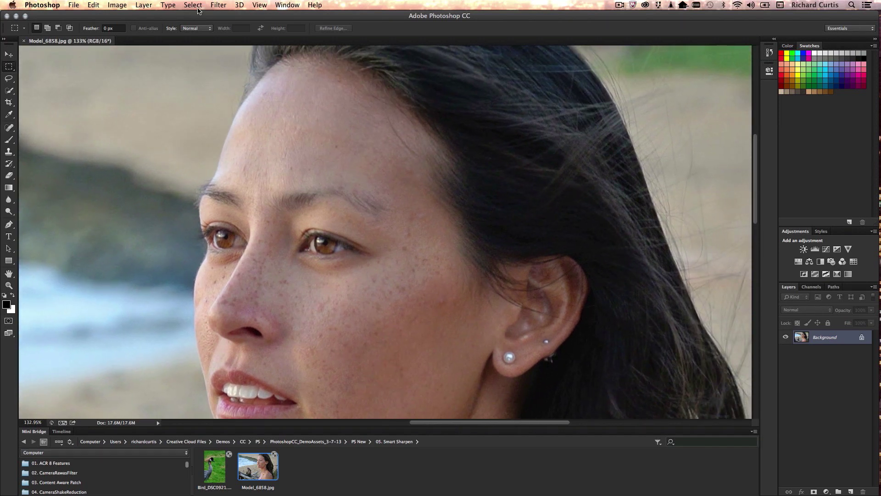
pyautogui.click(216, 7)
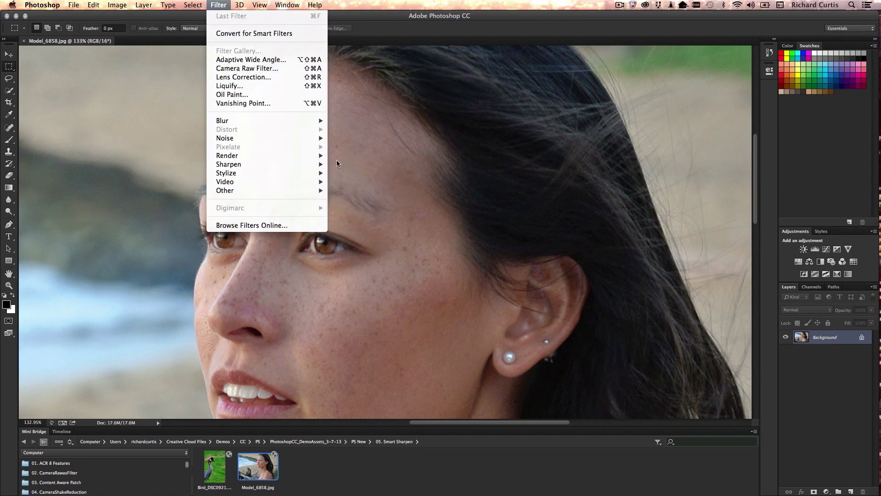
pyautogui.moveTo(318, 165)
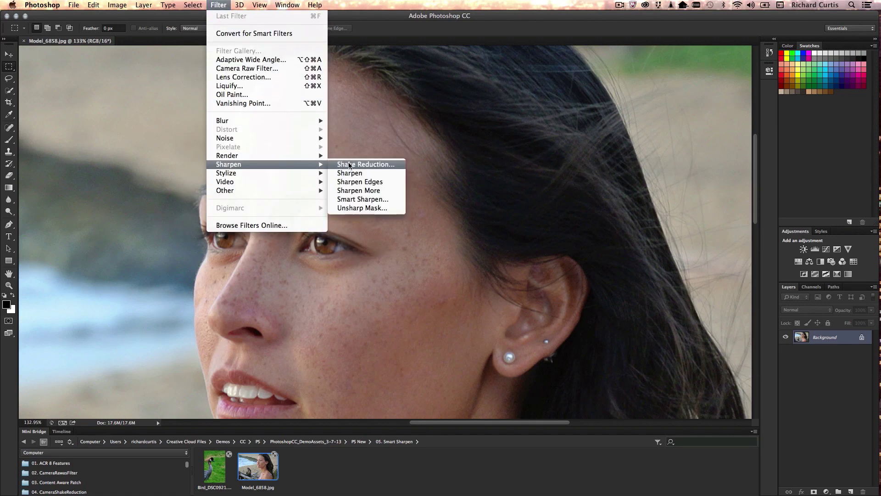
pyautogui.click(375, 201)
pyautogui.moveTo(469, 164); pyautogui.dragTo(583, 131)
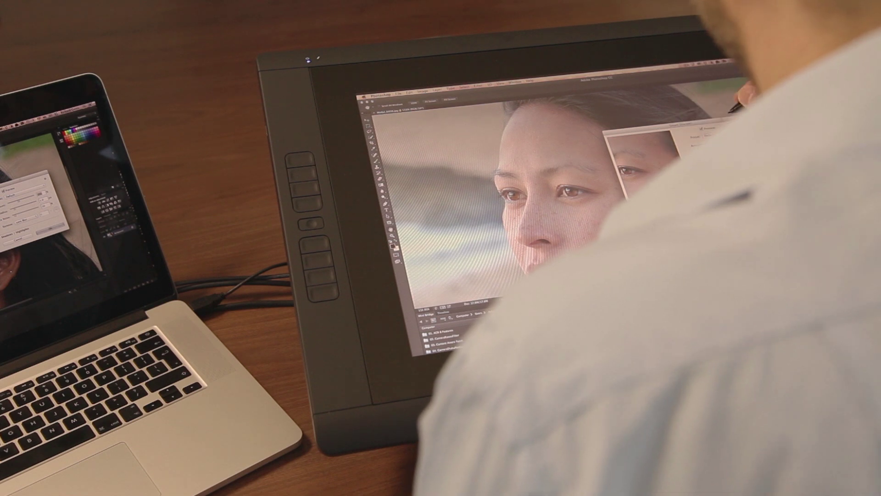
pyautogui.moveTo(732, 112); pyautogui.dragTo(721, 126)
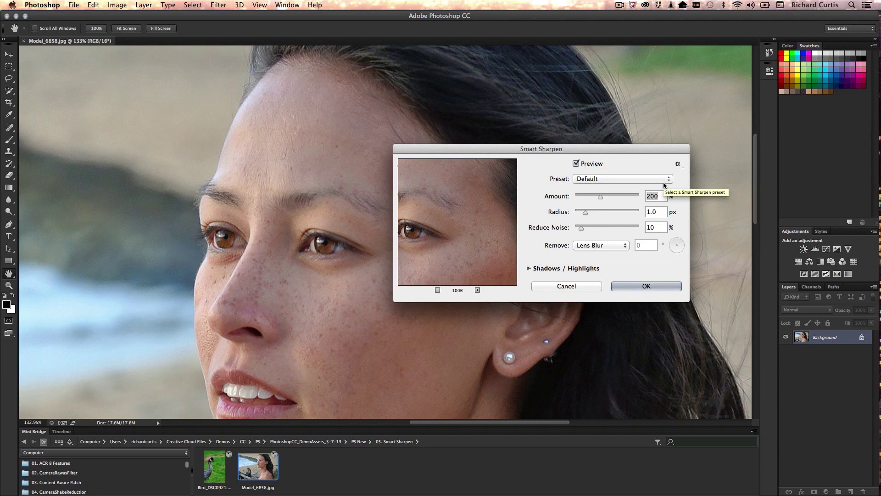
# - Enable Use Legacy for Smart Sharpen and set the sharpening amount to 300%
pyautogui.click(678, 164)
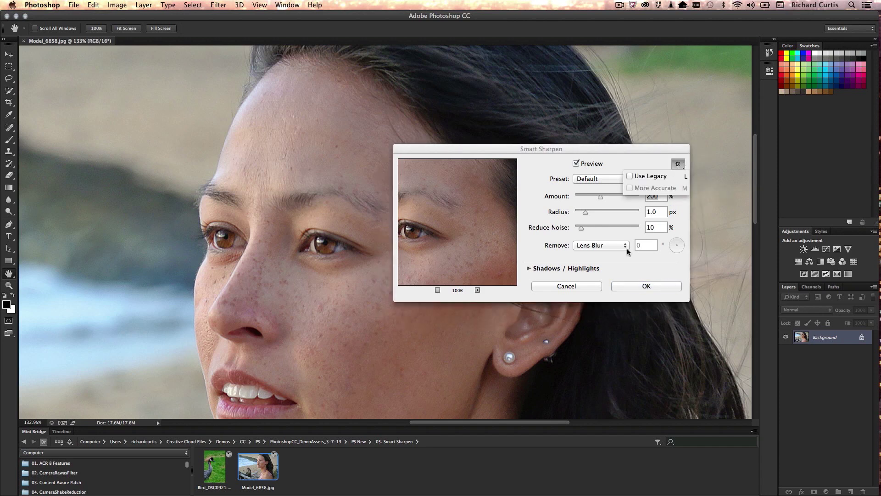
pyautogui.click(631, 176)
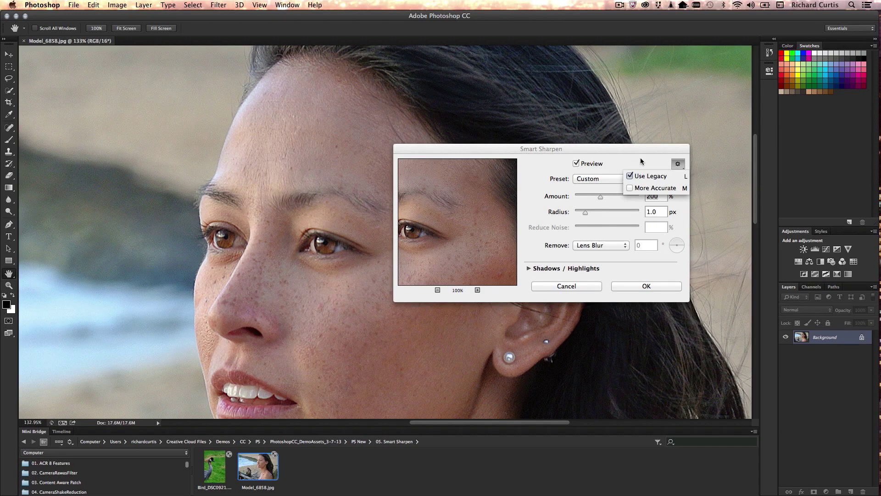
pyautogui.click(642, 149)
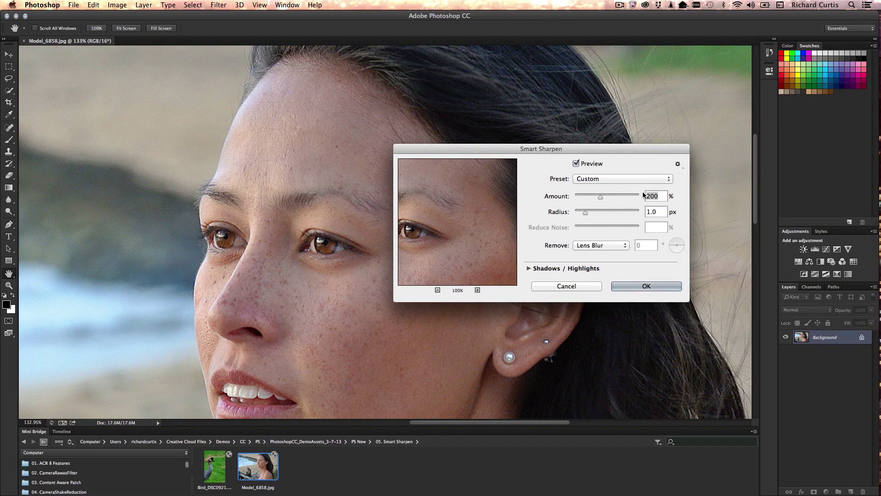
pyautogui.write('3')
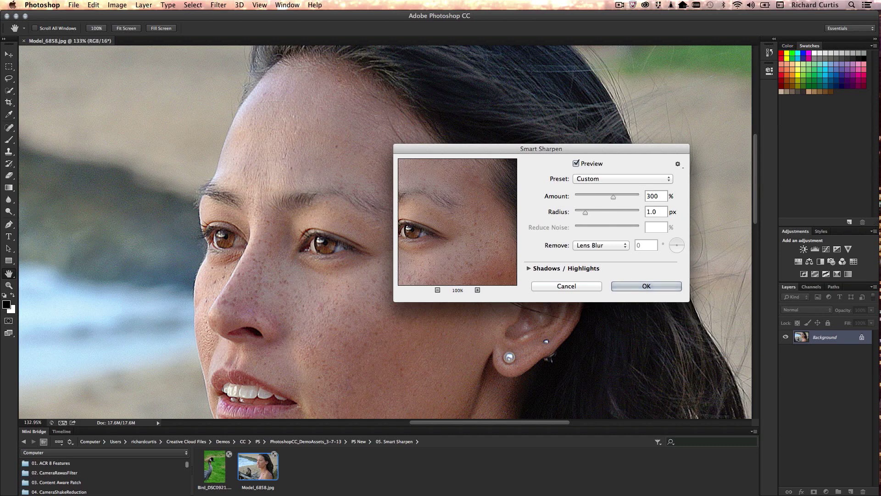
# - Turn off Use Legacy, increase the sharpening amount and noise reduction, and apply Smart Sharpen to the portrait
pyautogui.click(678, 164)
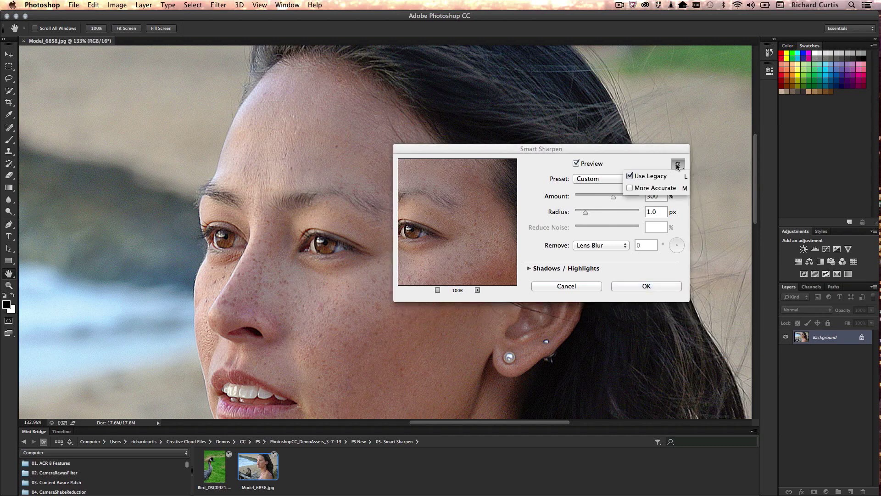
pyautogui.click(631, 176)
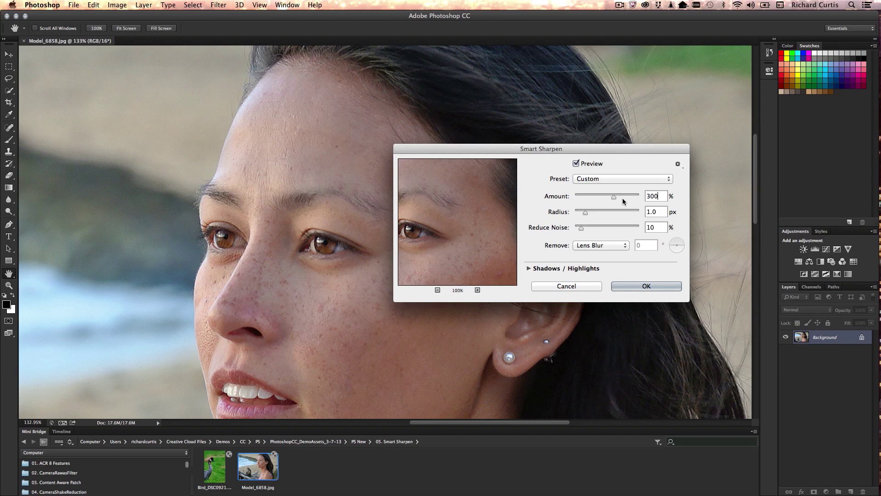
pyautogui.moveTo(613, 197); pyautogui.dragTo(631, 195)
pyautogui.moveTo(581, 230); pyautogui.dragTo(588, 229)
pyautogui.click(641, 286)
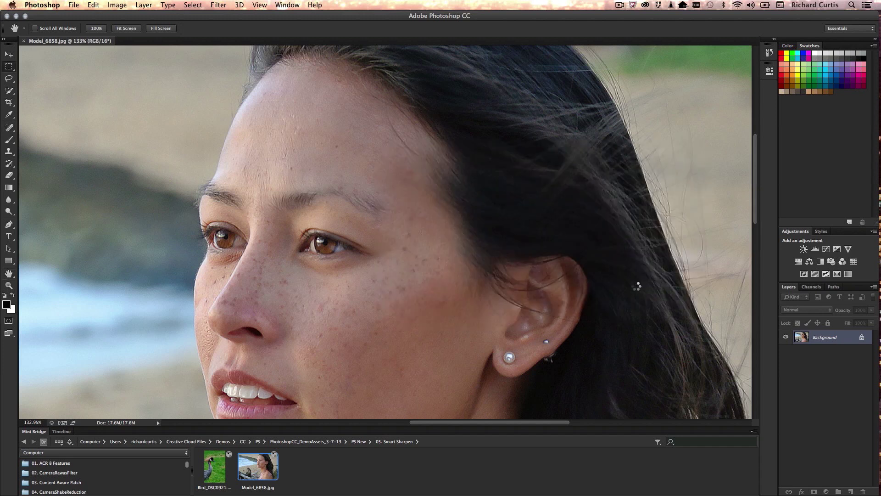
# - Inspect the sharpened skin, ear and neck across the portrait and close Model_6858.jpg
pyautogui.hscroll(-10, 184, 128)
pyautogui.scroll(3, 185, 128)
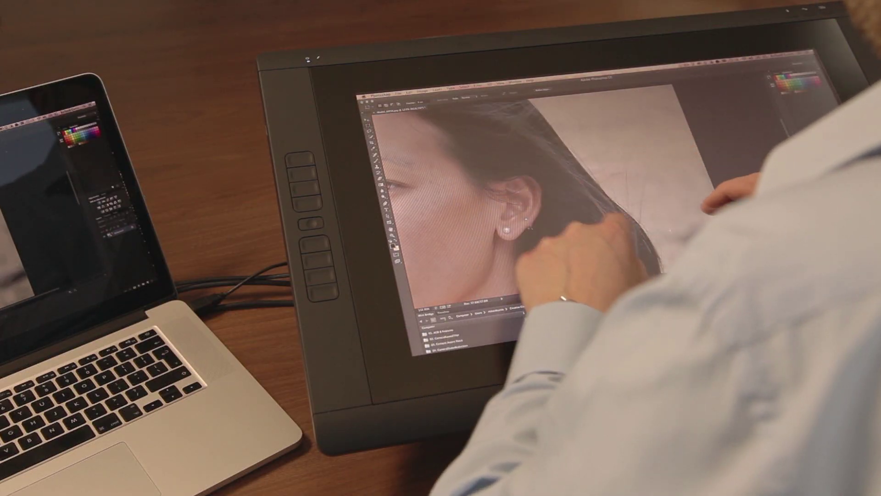
pyautogui.moveTo(596, 234); pyautogui.dragTo(696, 132)
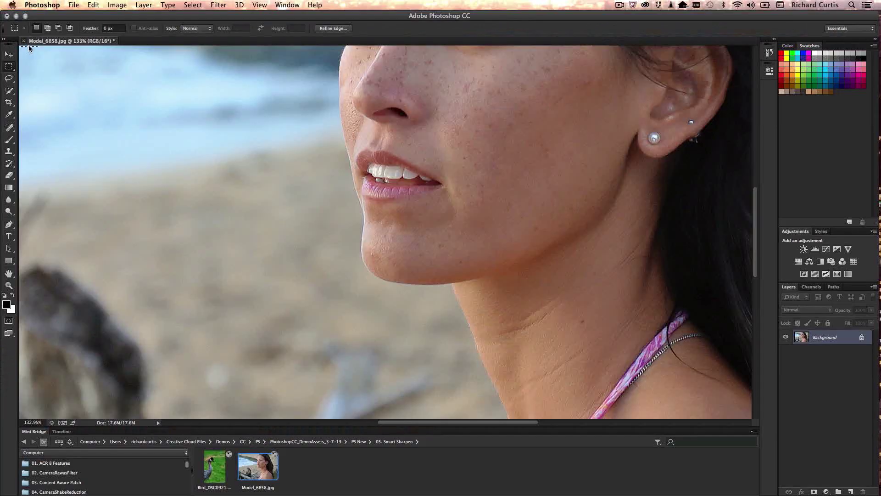
pyautogui.click(24, 40)
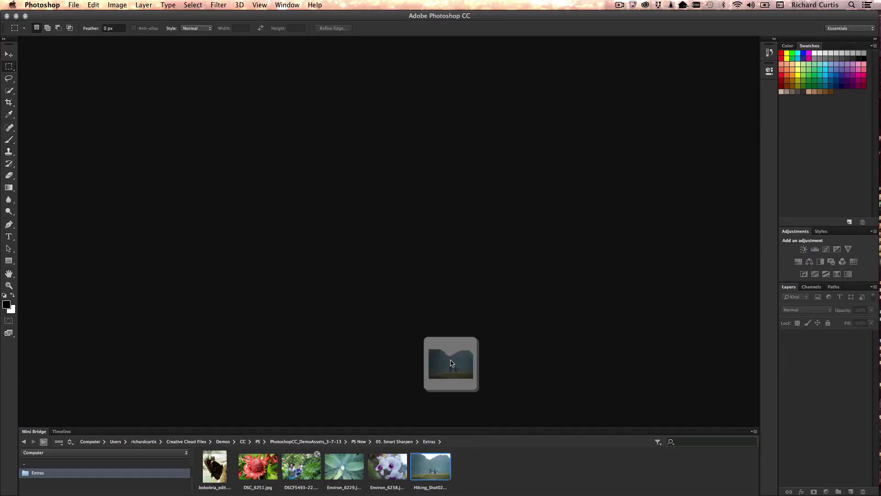
# - Open Hiking_Shot02_0001.jpg from the Extras folder and start the Smart Sharpen filter on it
pyautogui.moveTo(452, 363); pyautogui.dragTo(416, 288)
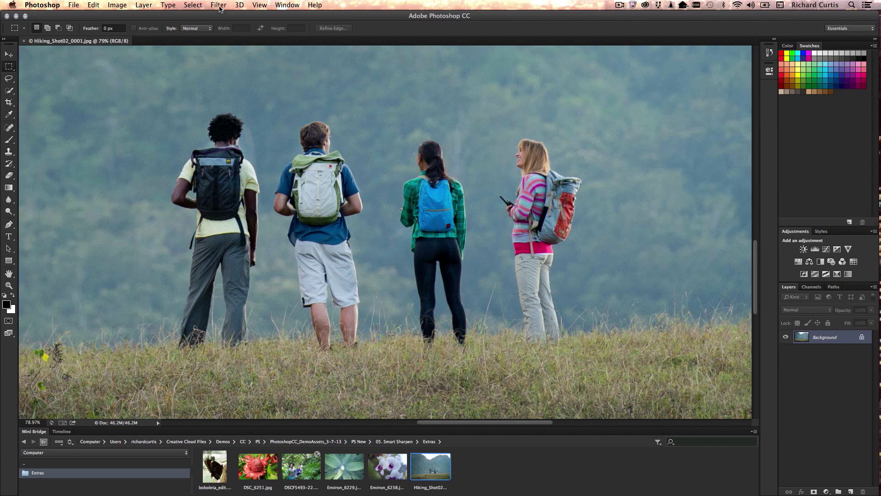
pyautogui.click(219, 6)
pyautogui.moveTo(252, 166)
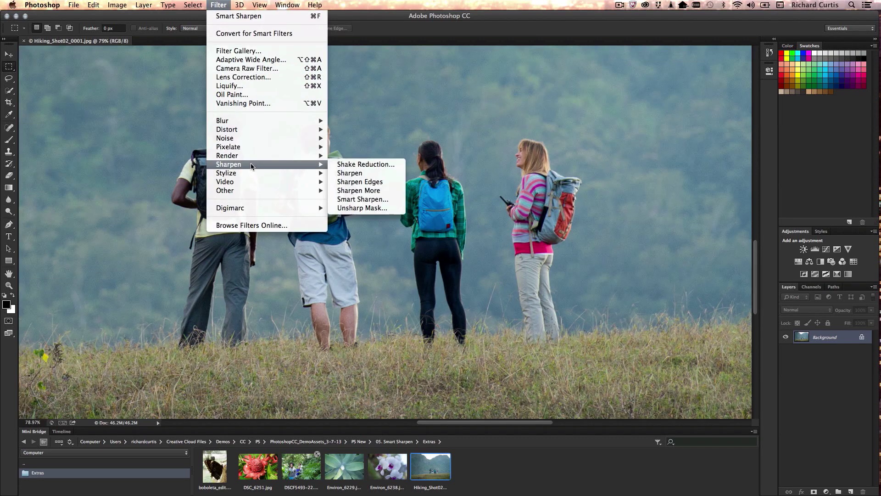
pyautogui.click(380, 201)
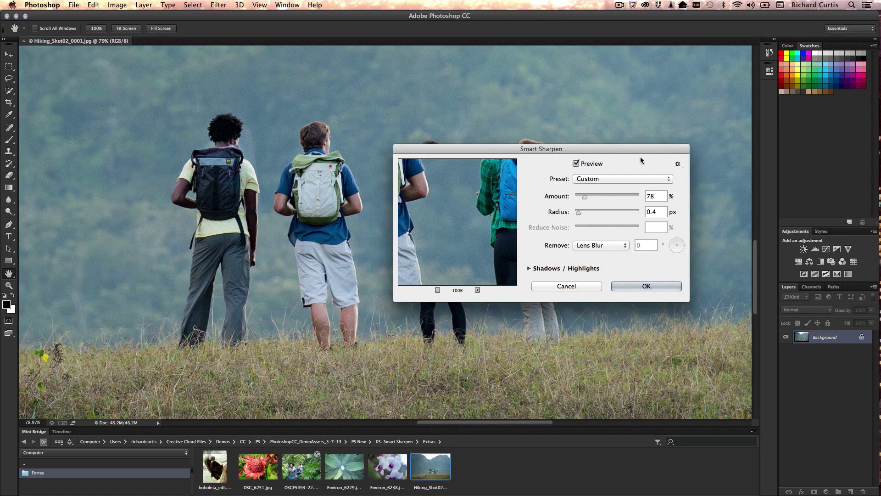
# - With Use Legacy enabled, set the sharpening amount to 300% and bring the first hiker's head and backpack into the filter preview
pyautogui.click(676, 164)
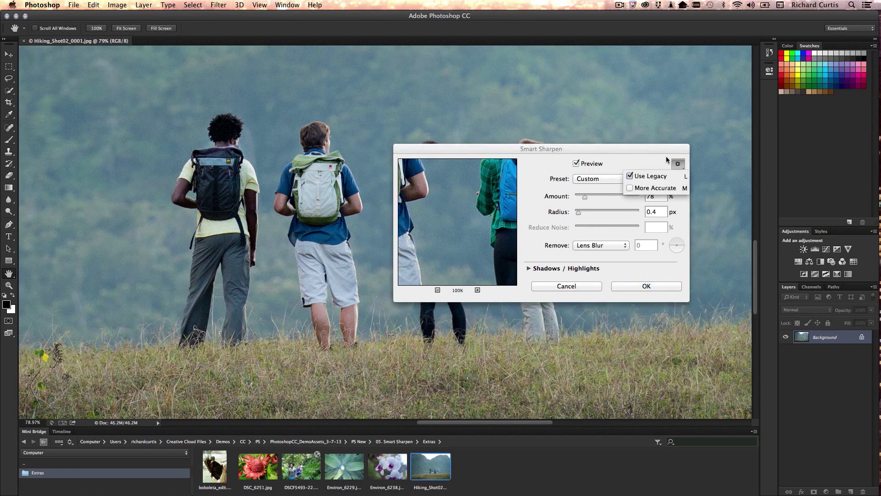
pyautogui.click(665, 156)
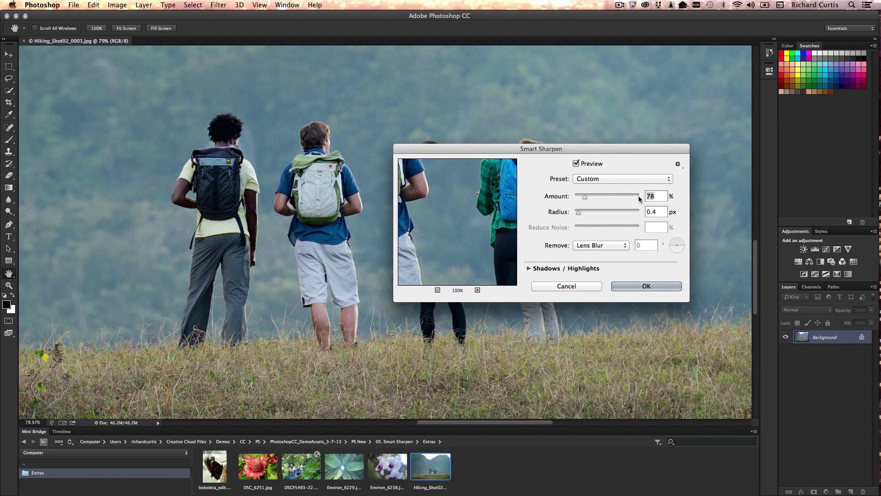
pyautogui.write('300')
pyautogui.moveTo(433, 177); pyautogui.dragTo(454, 253)
pyautogui.moveTo(413, 216); pyautogui.dragTo(481, 227)
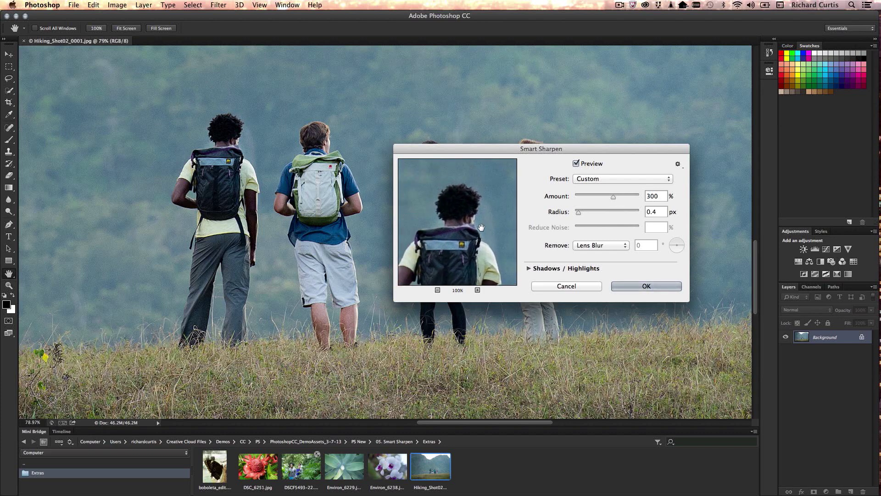
# - Turn off Use Legacy and inspect the background around the first hiker in the filter preview
pyautogui.click(678, 163)
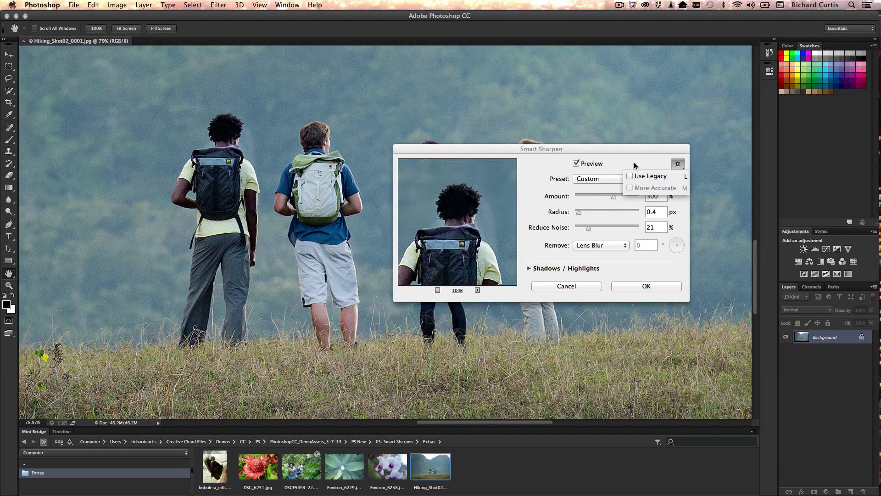
pyautogui.click(631, 161)
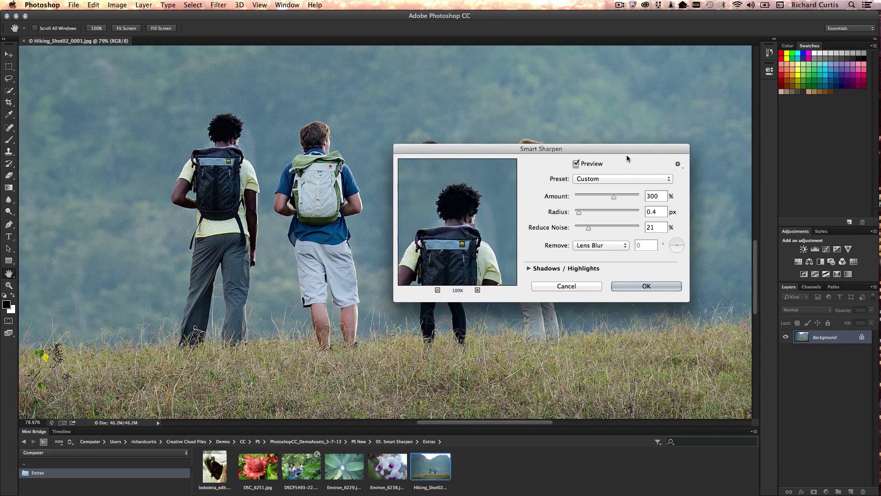
pyautogui.moveTo(487, 183); pyautogui.dragTo(467, 254)
pyautogui.moveTo(468, 211); pyautogui.dragTo(474, 190)
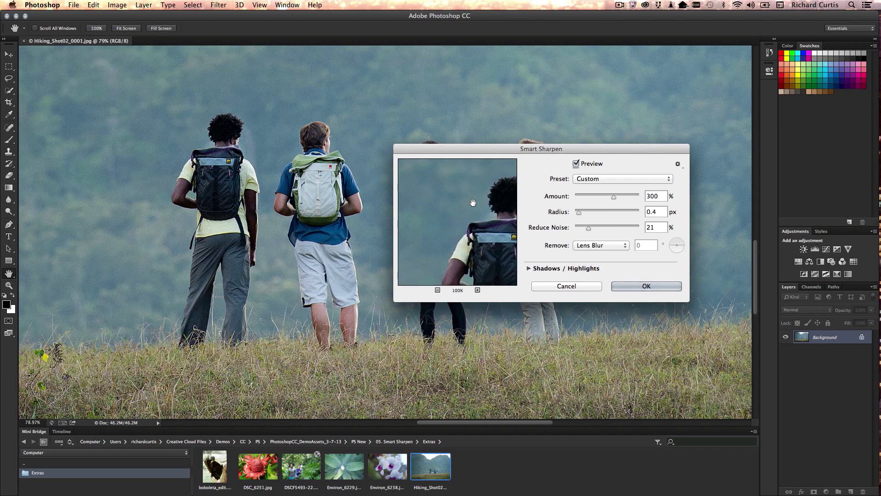
# - Set the Smart Sharpen radius to 1.4 px and noise reduction to 45%, with the backpack in preview and the dialog off most hikers
pyautogui.moveTo(486, 249); pyautogui.dragTo(421, 292)
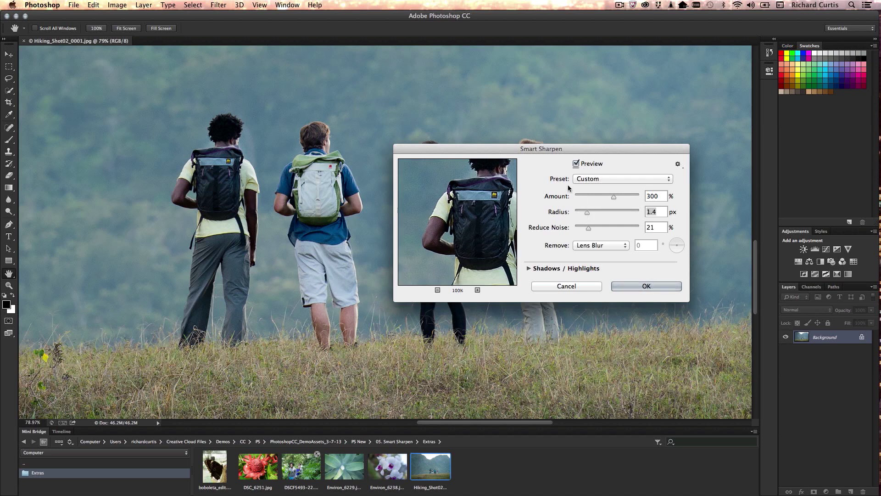
pyautogui.moveTo(552, 147); pyautogui.dragTo(636, 73)
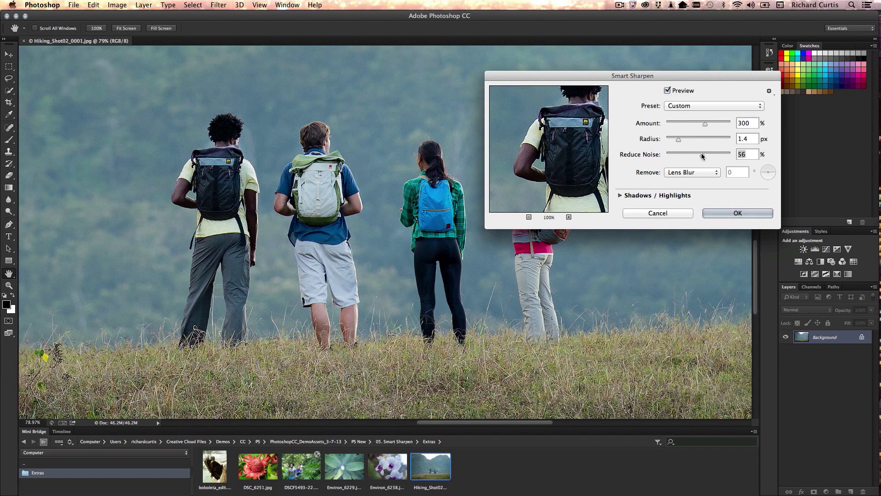
pyautogui.moveTo(683, 155); pyautogui.dragTo(695, 153)
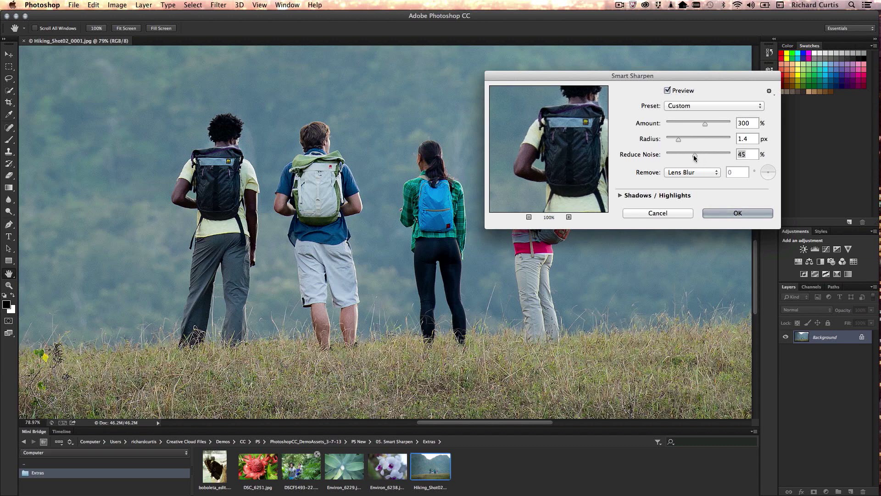
pyautogui.moveTo(584, 149); pyautogui.dragTo(554, 167)
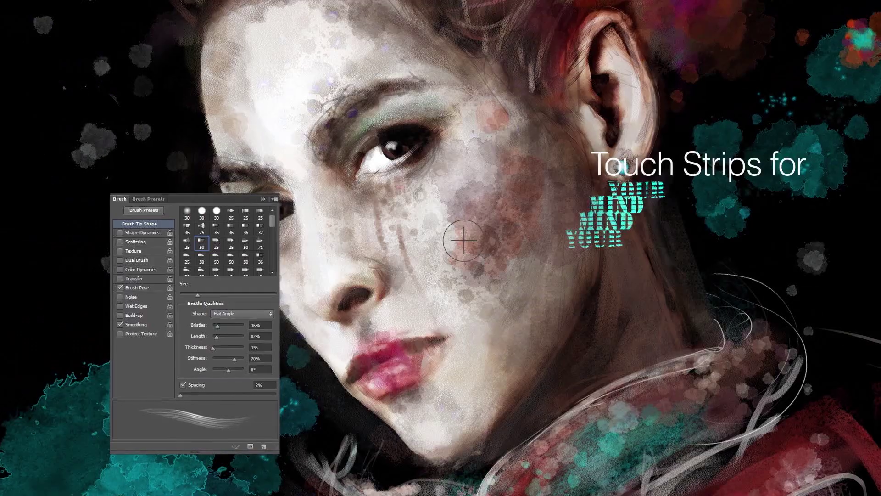
pyautogui.press(']')
pyautogui.press(']')
pyautogui.press(']')
pyautogui.press(']')
pyautogui.press(']')
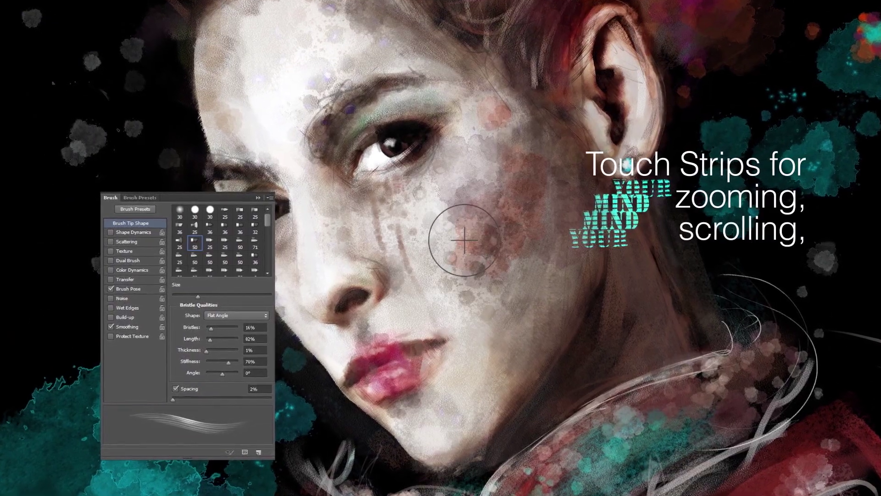